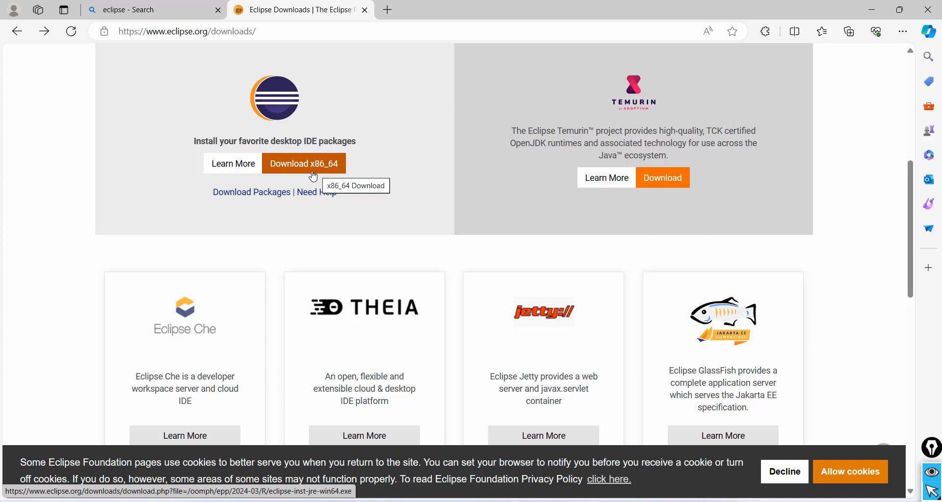
# Download the x86_64 Eclipse installer from the Eclipse downloads page and open the downloaded eclipse-inst-jre-win64 file
pyautogui.click(313, 176)
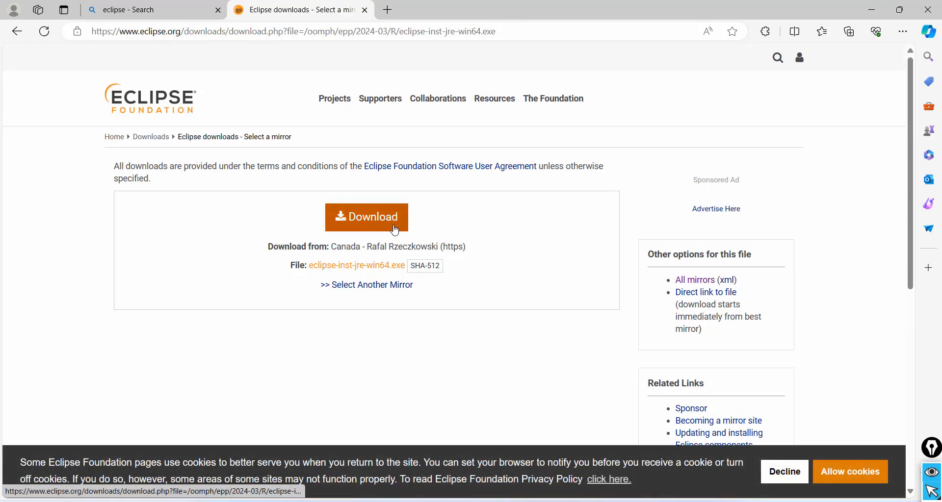
pyautogui.click(394, 229)
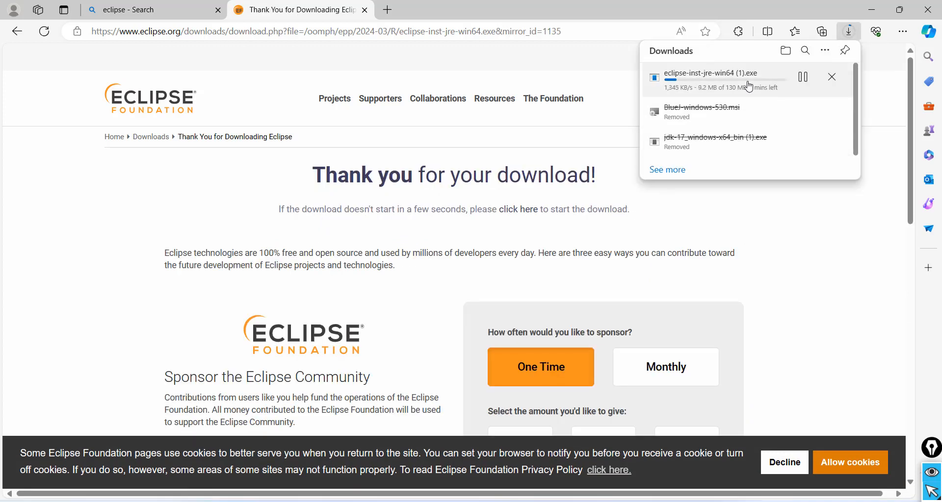
pyautogui.click(706, 78)
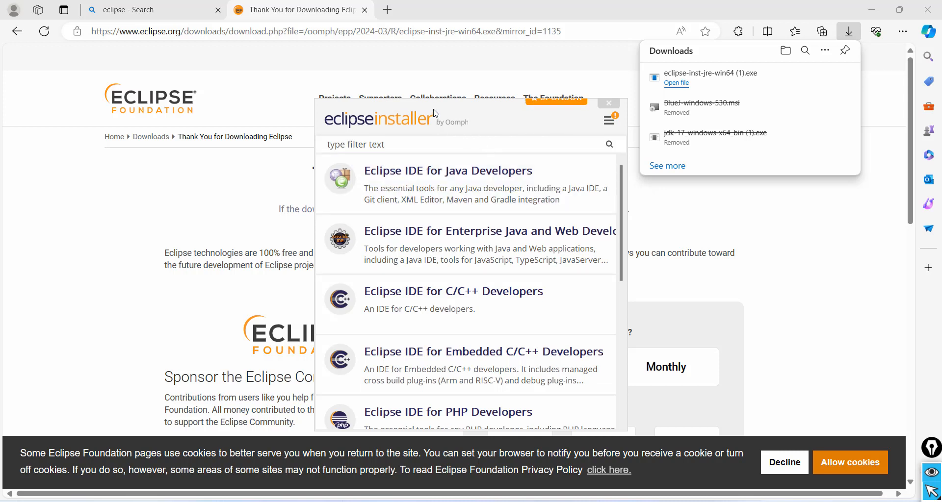
pyautogui.moveTo(435, 115); pyautogui.dragTo(420, 49)
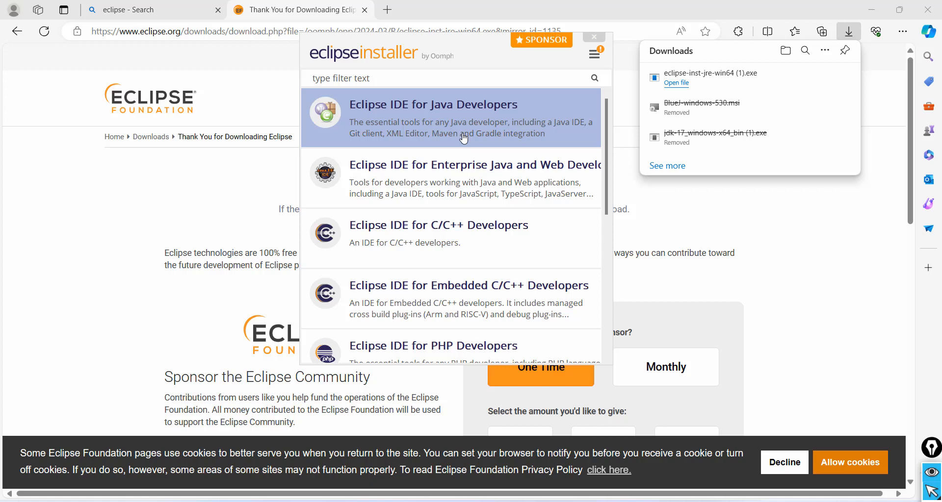
# Look through the installer's package list and choose Eclipse IDE for Java Developers
pyautogui.scroll(-3, 490, 195)
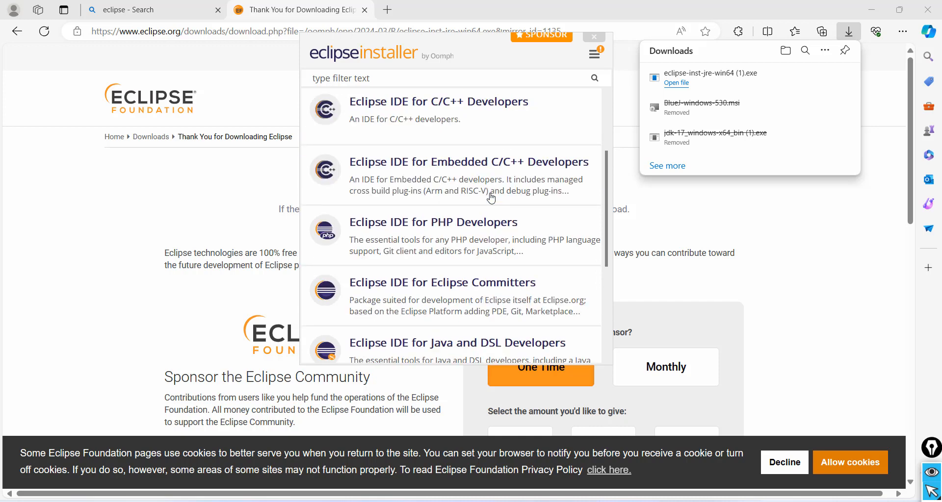
pyautogui.scroll(-2, 500, 262)
pyautogui.scroll(5, 500, 262)
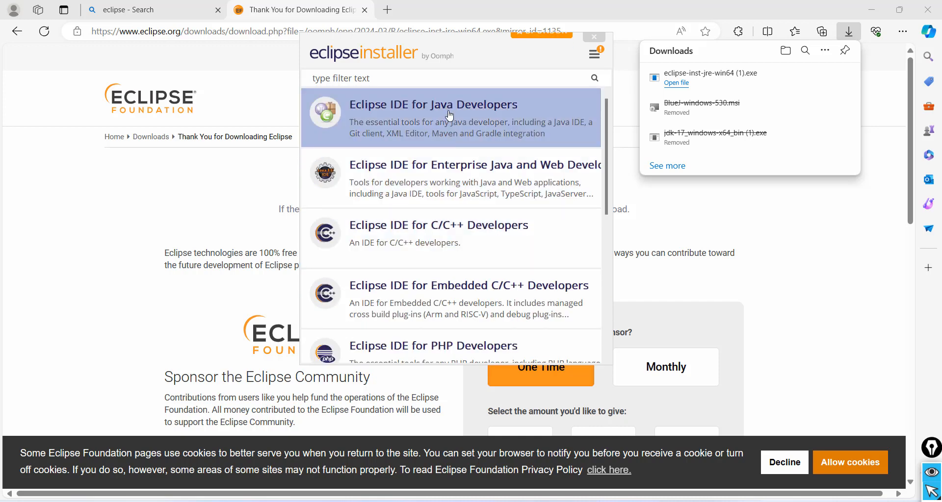
pyautogui.click(448, 108)
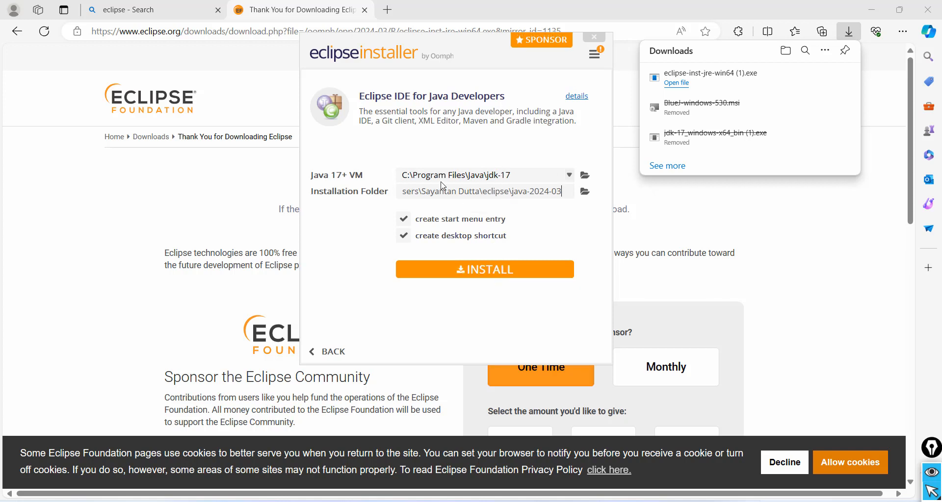
# Review the available Java virtual machines, keep jdk-17, and install the package with the start menu entry and desktop shortcut options
pyautogui.click(587, 178)
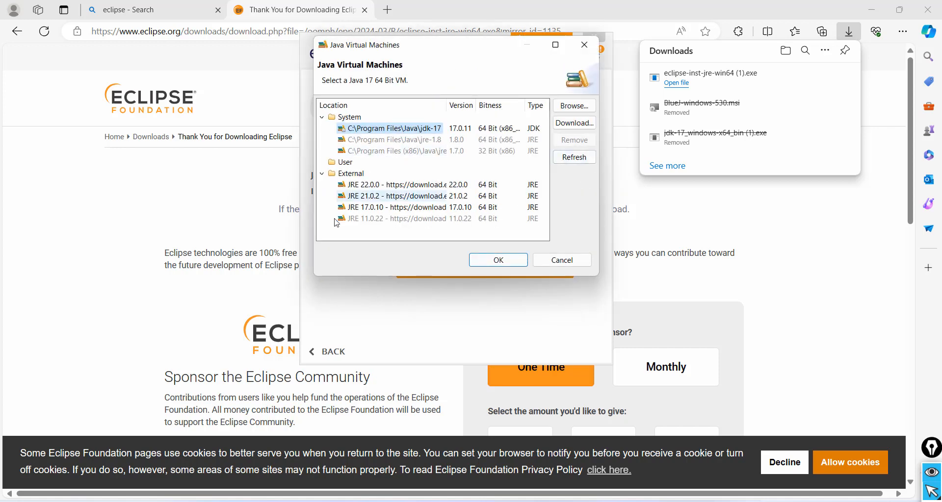
pyautogui.click(584, 45)
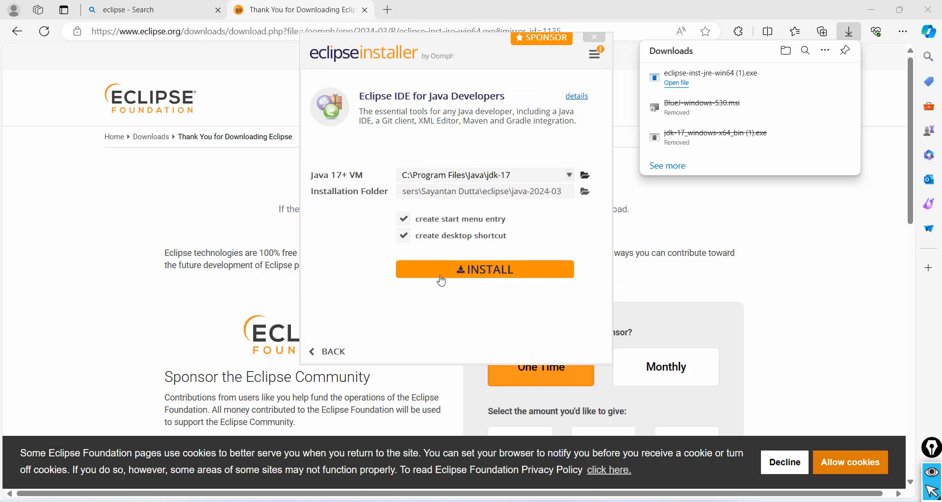
pyautogui.click(473, 272)
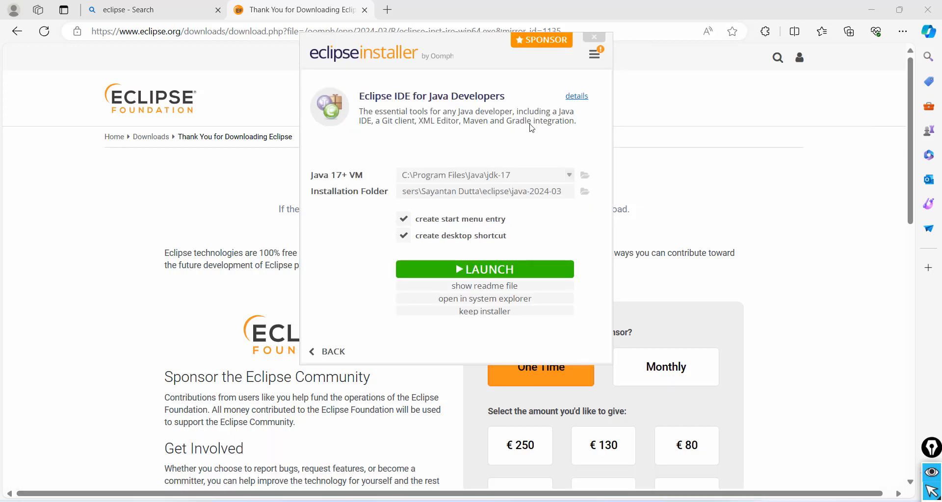
# Launch the installed Eclipse IDE with the proposed workspace directory and choose to create a Hello World application
pyautogui.click(492, 276)
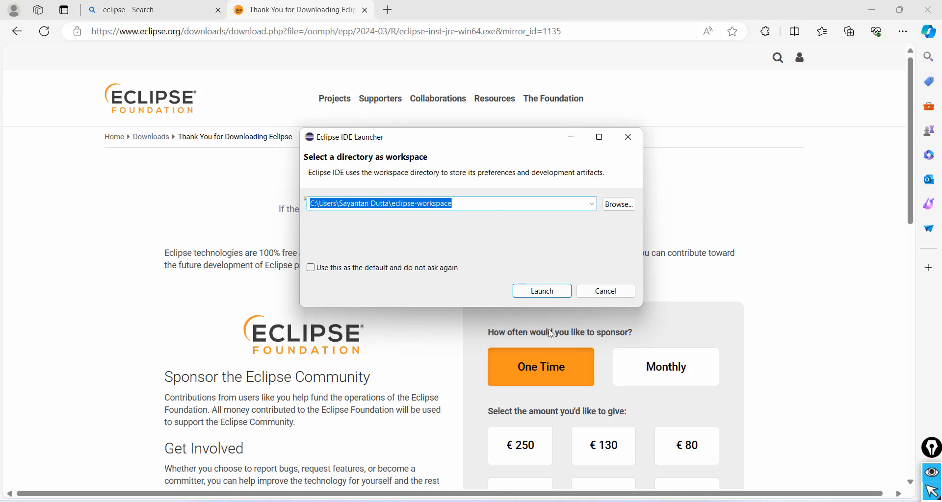
pyautogui.click(540, 291)
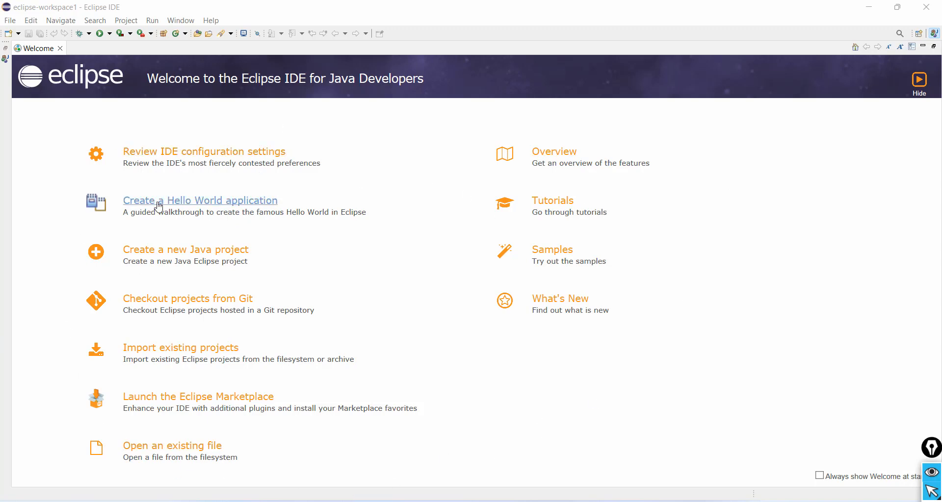
pyautogui.click(201, 208)
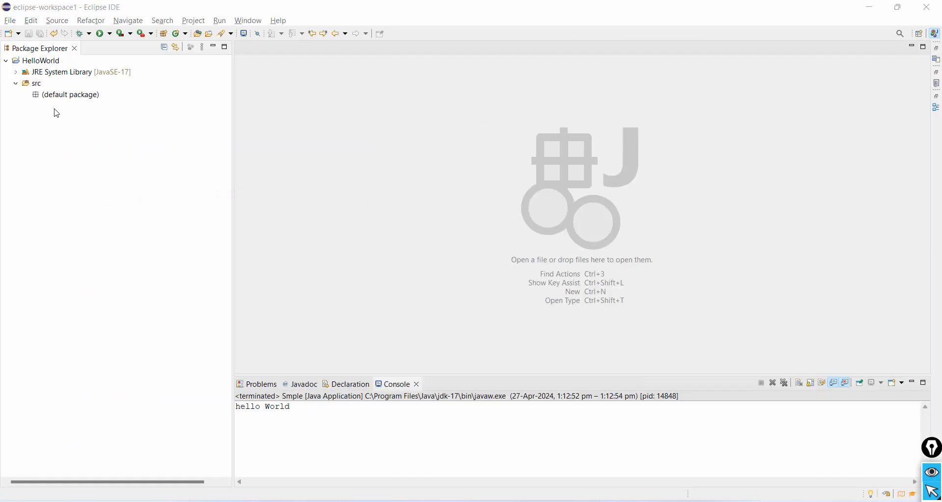
# Create a new Java class named Sample in the src folder of the HelloWorld project
pyautogui.rightClick(38, 85)
pyautogui.moveTo(94, 96)
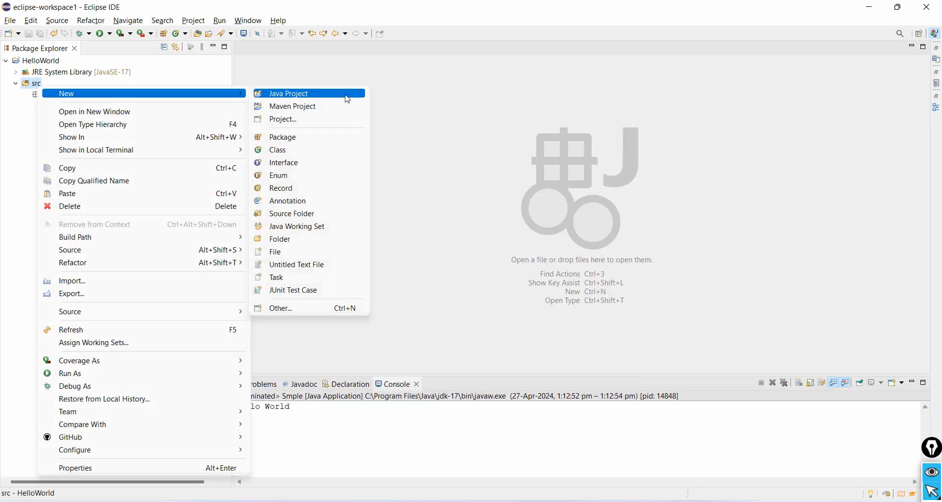
pyautogui.click(320, 155)
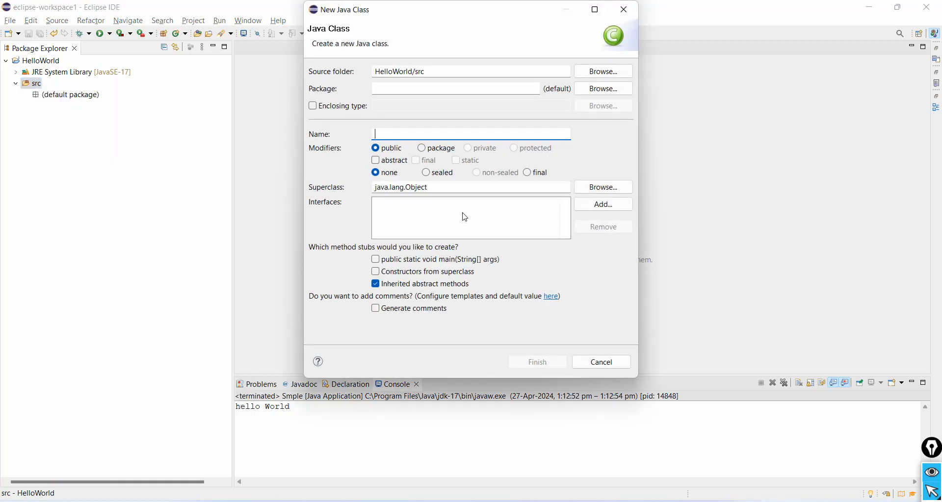
pyautogui.write('S')
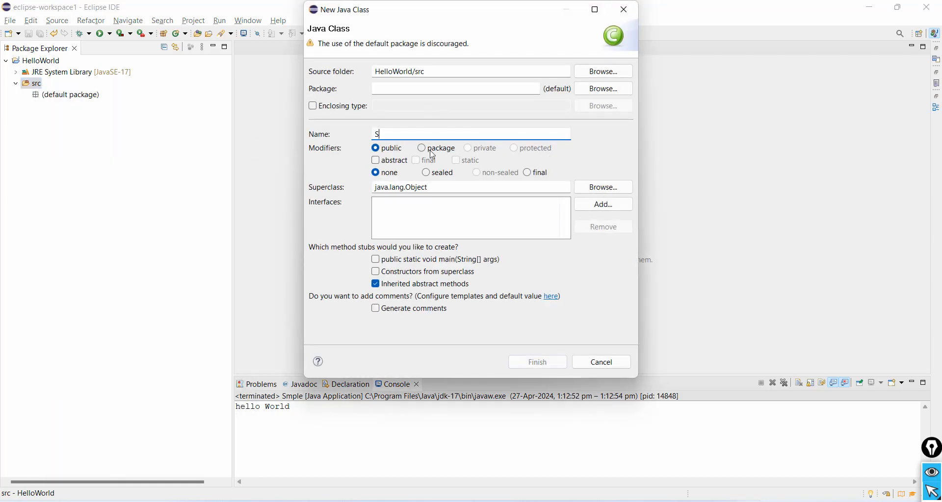
pyautogui.write('ample')
pyautogui.press('Return')
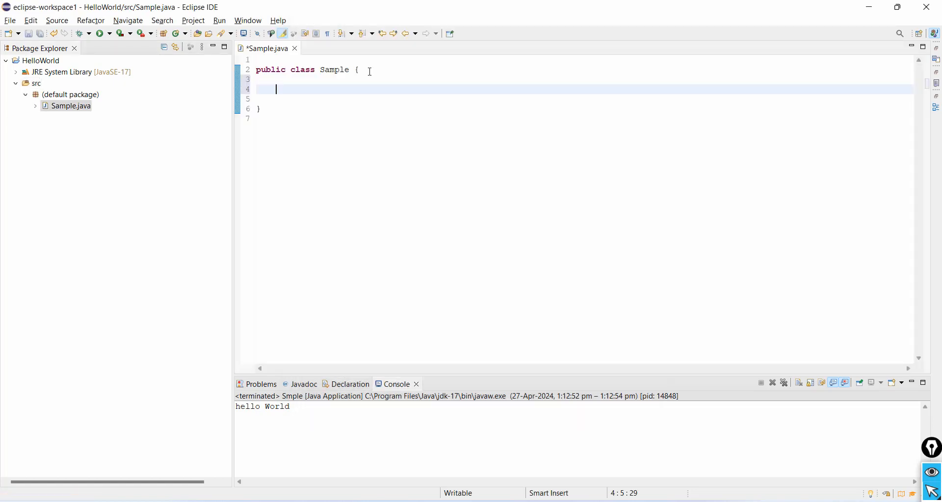
# Add the method public static void main(String[] a) with an empty body inside the Sample class
pyautogui.write('public stati')
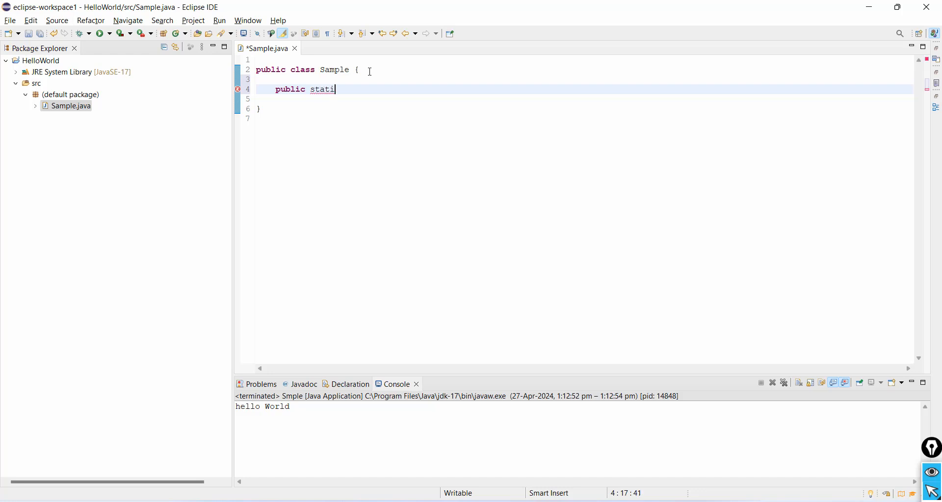
pyautogui.write('c void main')
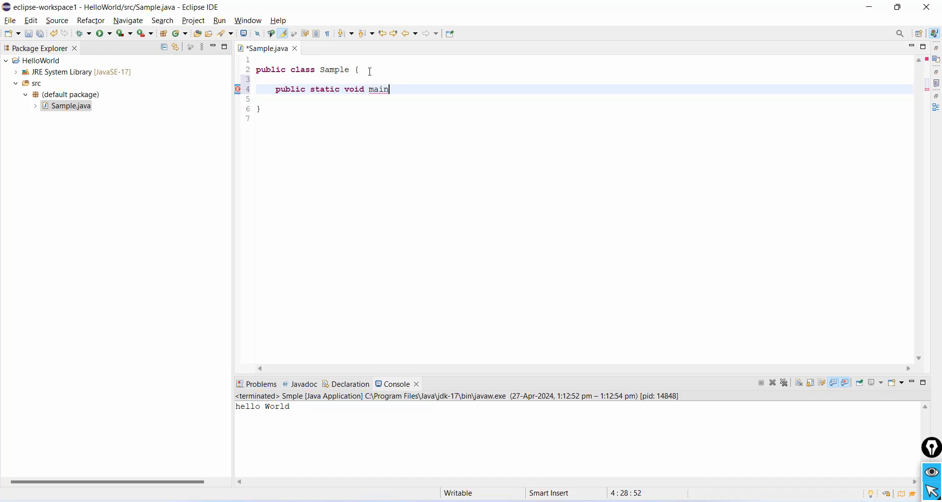
pyautogui.write('(String')
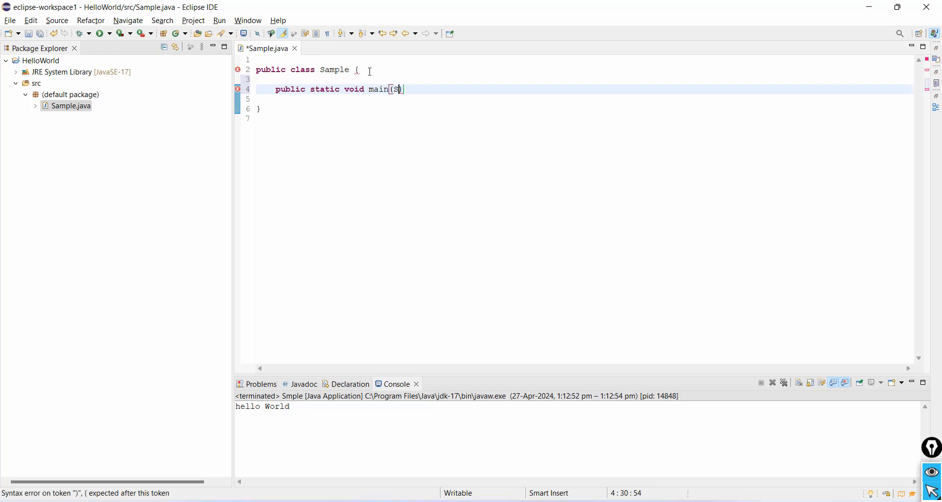
pyautogui.write('[] a) {')
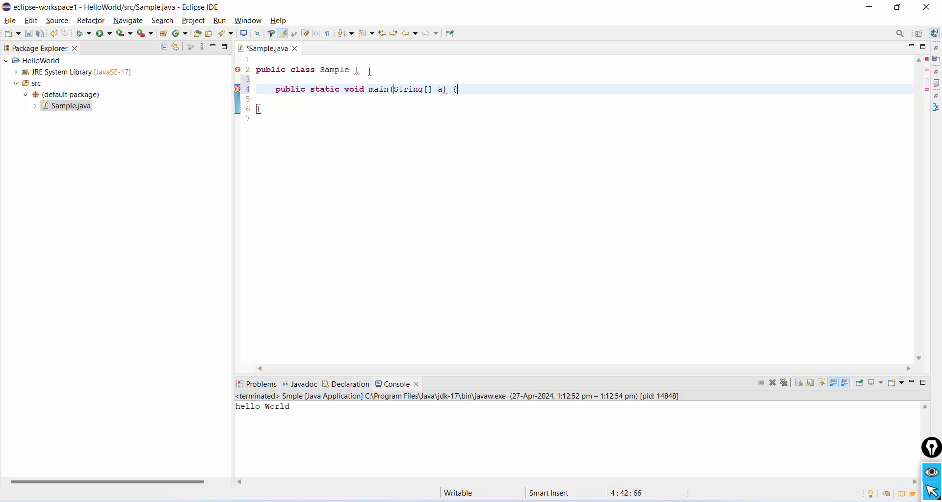
pyautogui.press('Return')
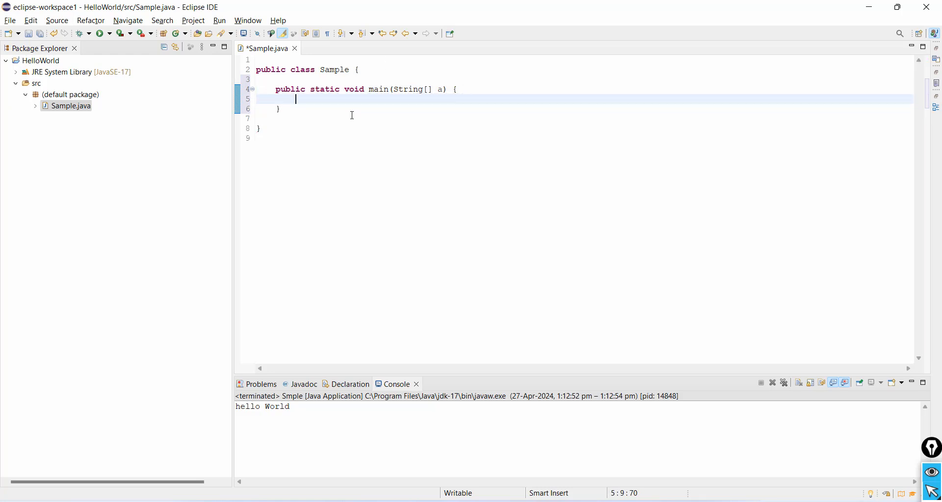
# Undo the last edits to the main method and re-enter its opening brace with an empty body line
pyautogui.hotkey('ctrl', 'z')
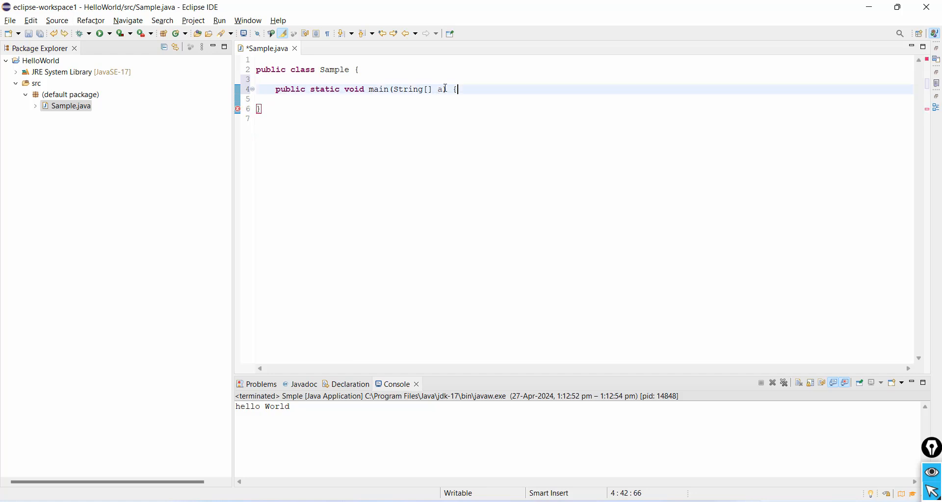
pyautogui.hotkey('ctrl', 'z')
pyautogui.hotkey('ctrl', 'z')
pyautogui.write('{')
pyautogui.press('Return')
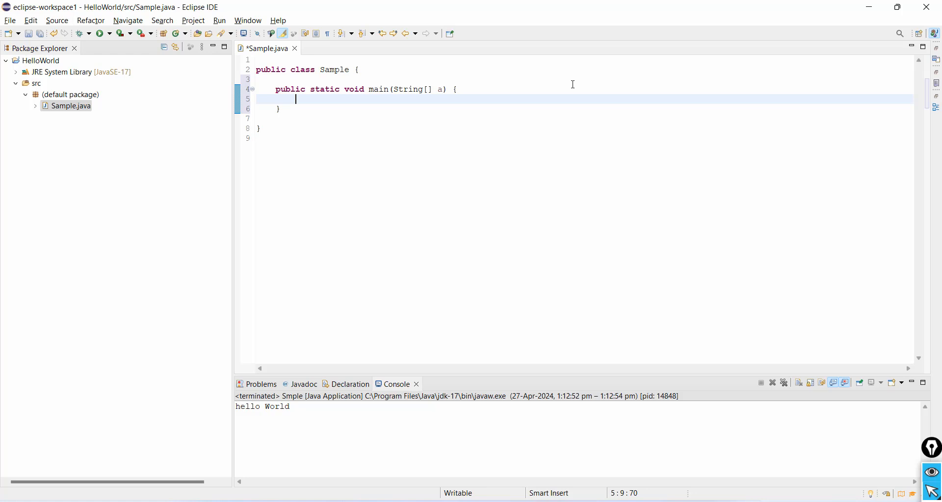
# Write a System.out.println() call in the body of the main method
pyautogui.write('System.')
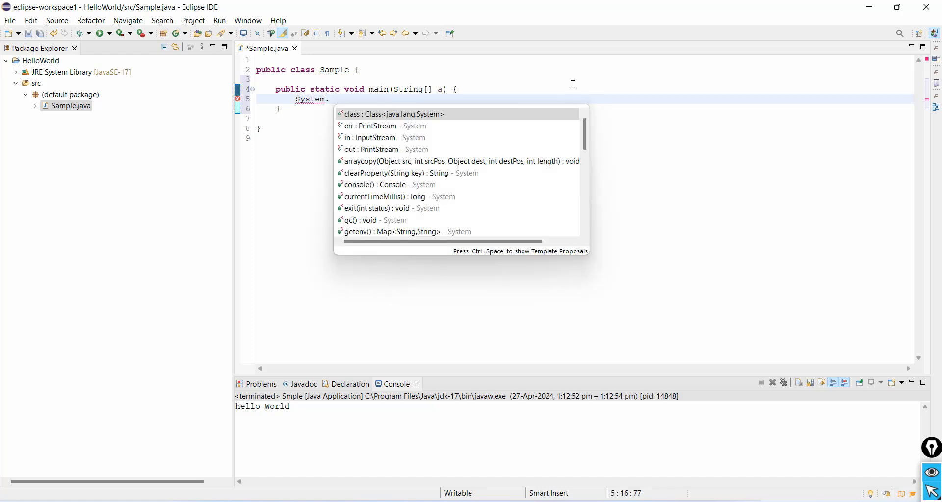
pyautogui.write('out')
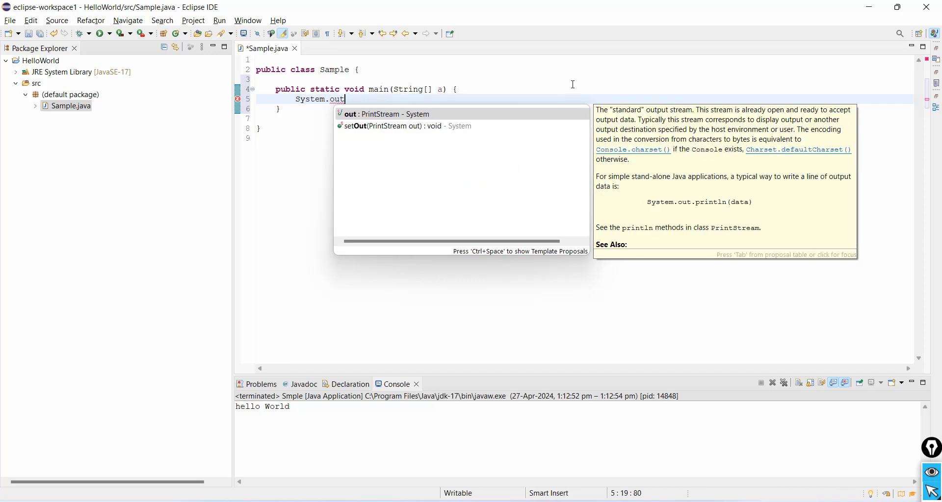
pyautogui.press('Tab')
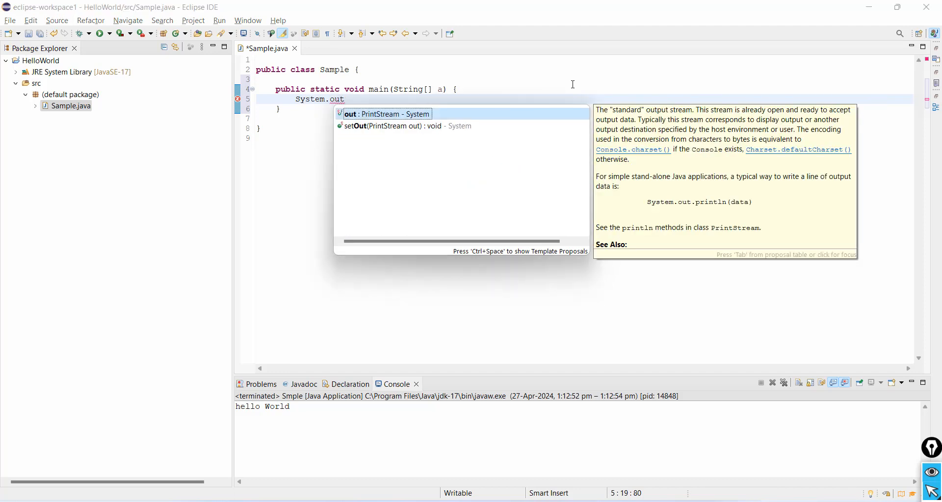
pyautogui.write('.')
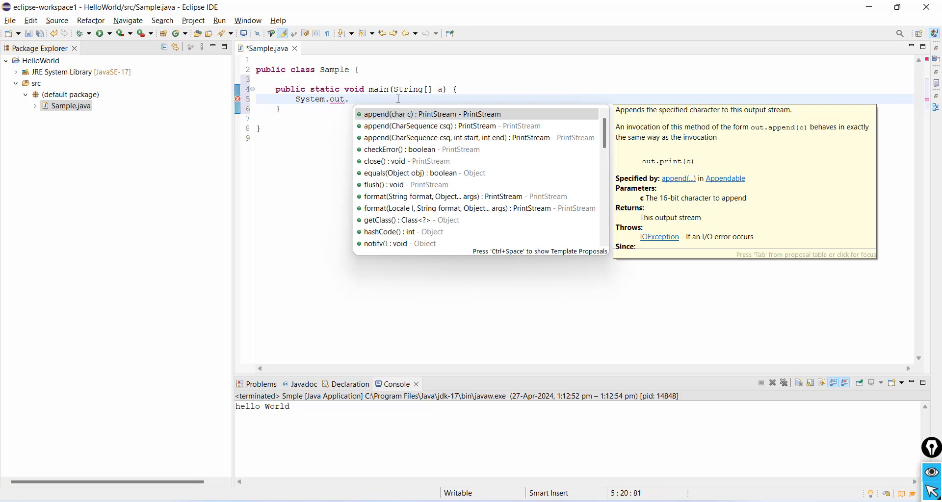
pyautogui.write('print')
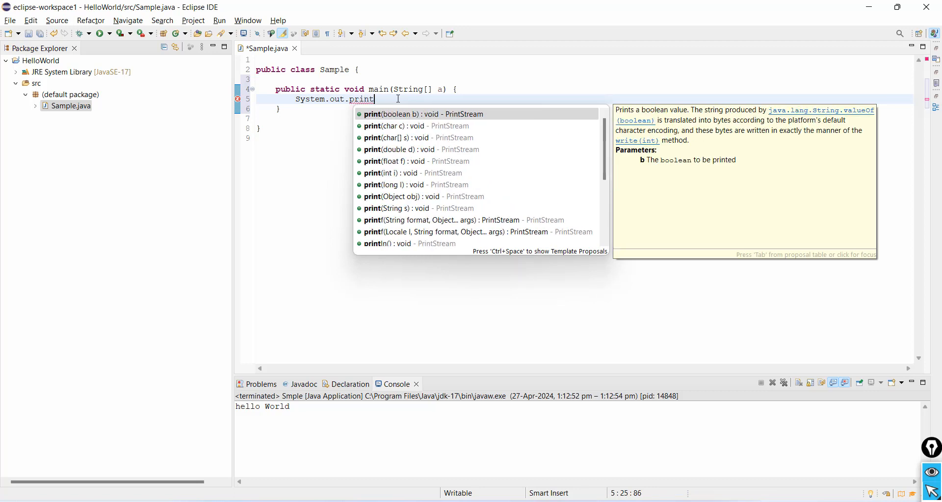
pyautogui.press('Down')
pyautogui.press('Down')
pyautogui.press('Down')
pyautogui.press('Down')
pyautogui.press('Down')
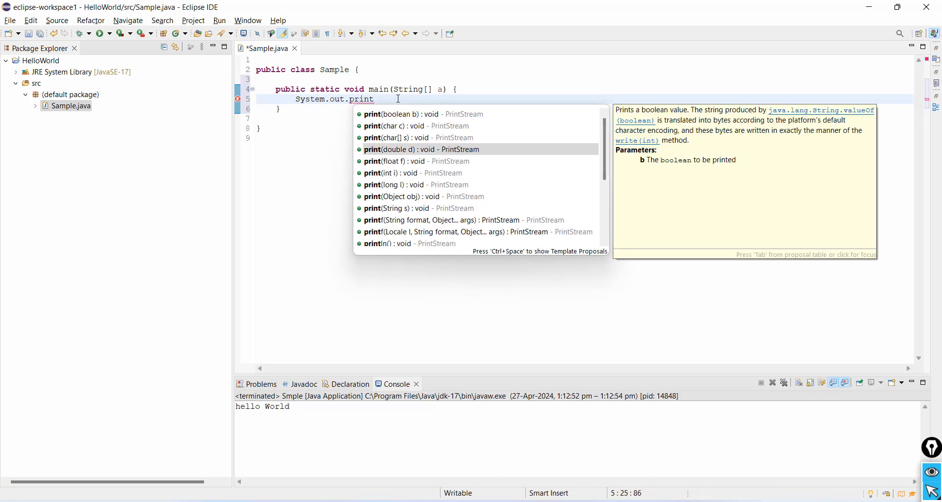
pyautogui.write('ln')
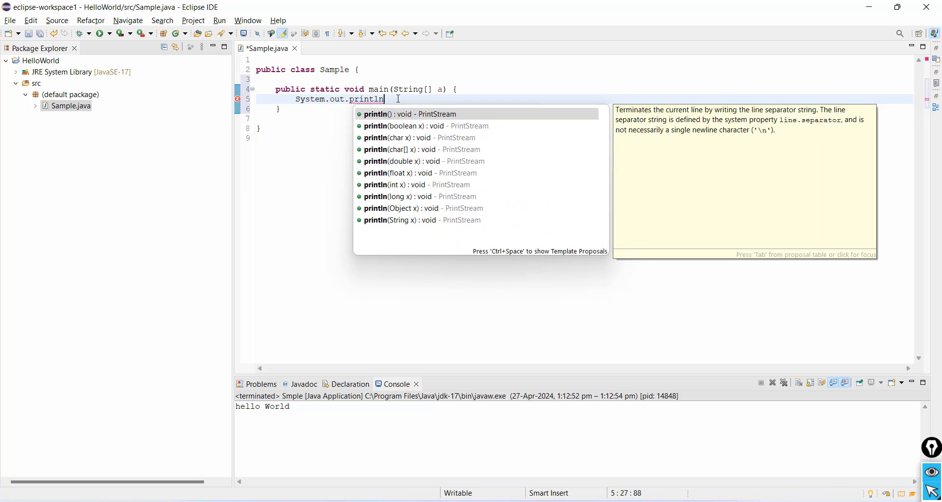
pyautogui.write('(')
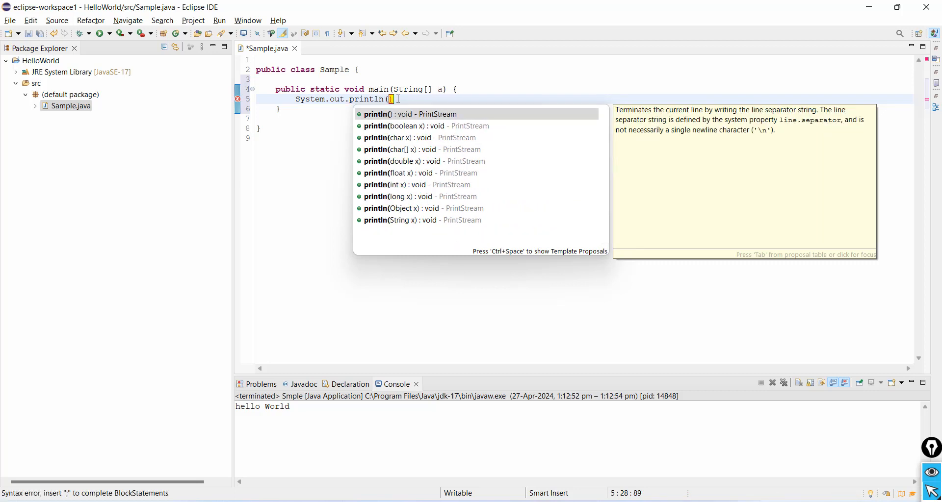
pyautogui.write('"')
# Pass the string "Hello World" to the println call and end the statement with a semicolon
pyautogui.press('Left')
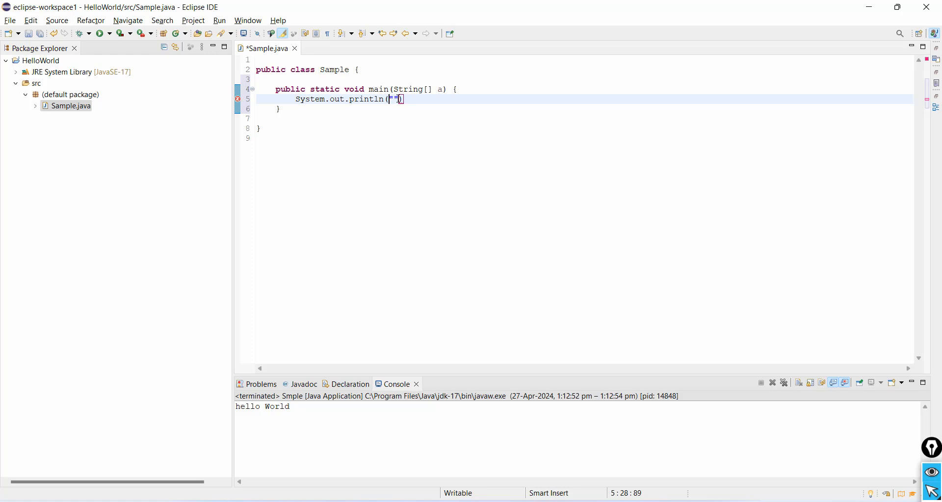
pyautogui.press('Right')
pyautogui.write('Hello World");')
# Save Sample.java and run the program, then select its output text in the console
pyautogui.click(98, 37)
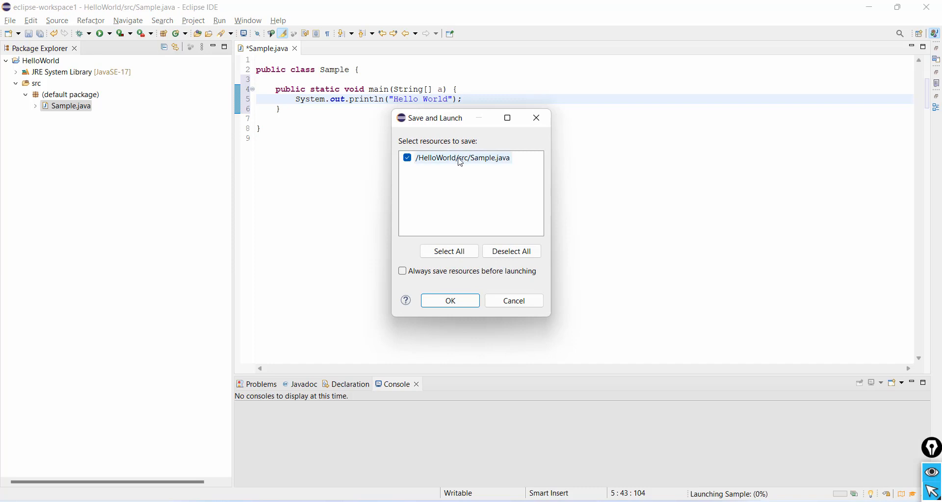
pyautogui.click(467, 304)
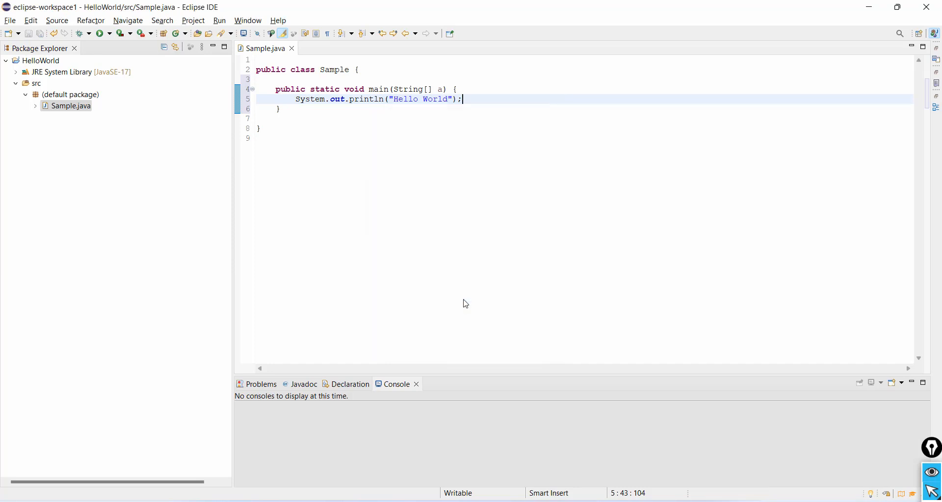
pyautogui.moveTo(307, 410); pyautogui.dragTo(233, 408)
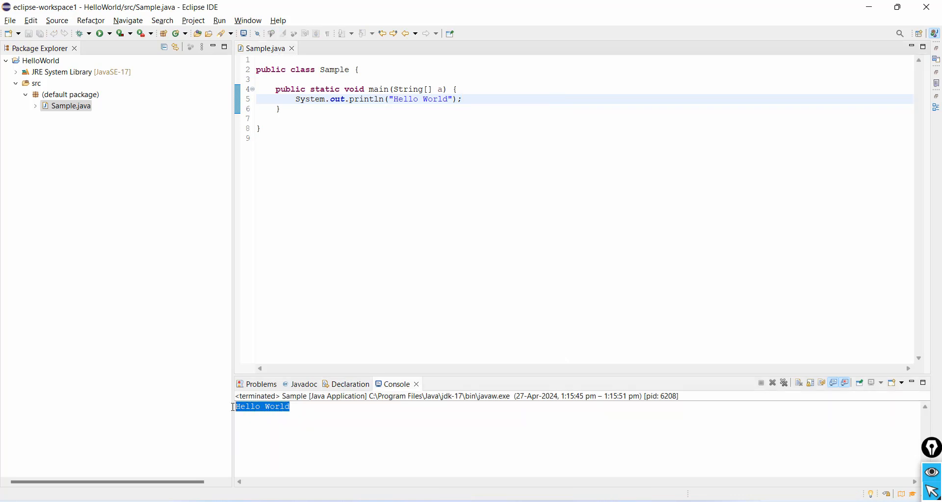
# Change the printed text to "Hello World1 " and run the program with resources always saved before launching
pyautogui.click(449, 100)
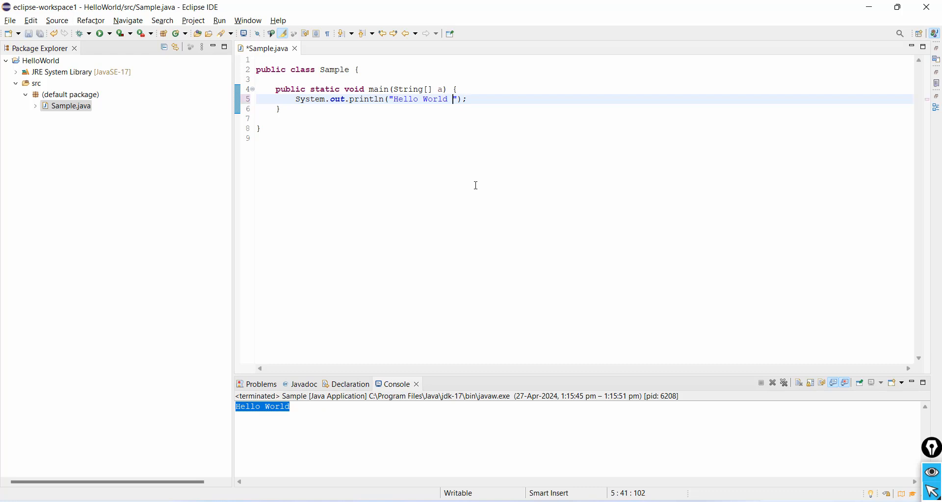
pyautogui.write('1')
pyautogui.click(103, 34)
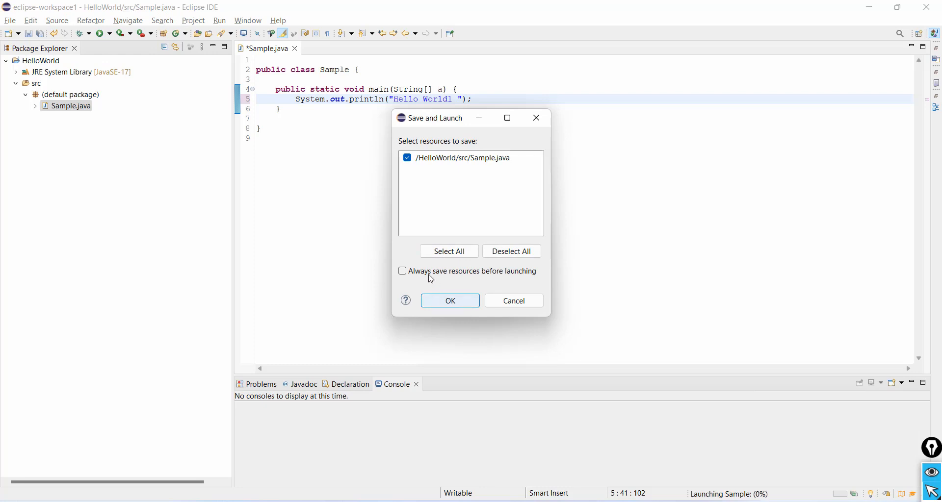
pyautogui.click(404, 273)
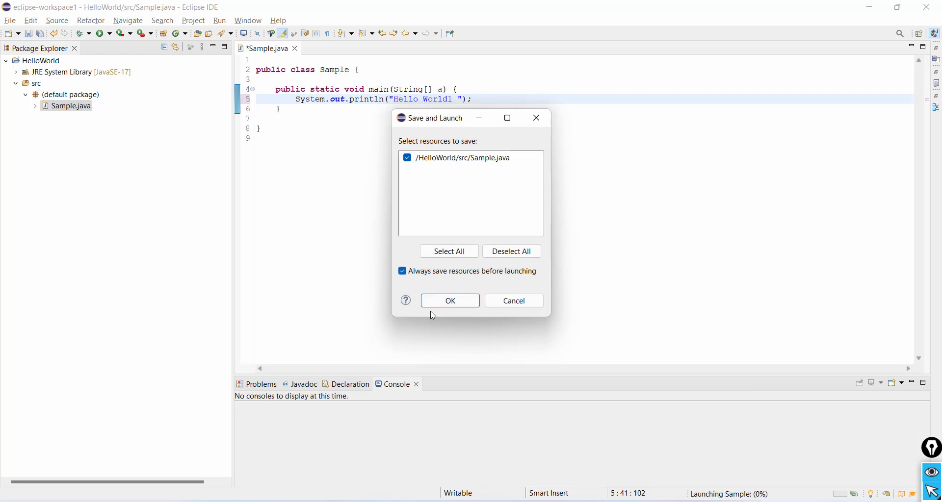
pyautogui.click(459, 304)
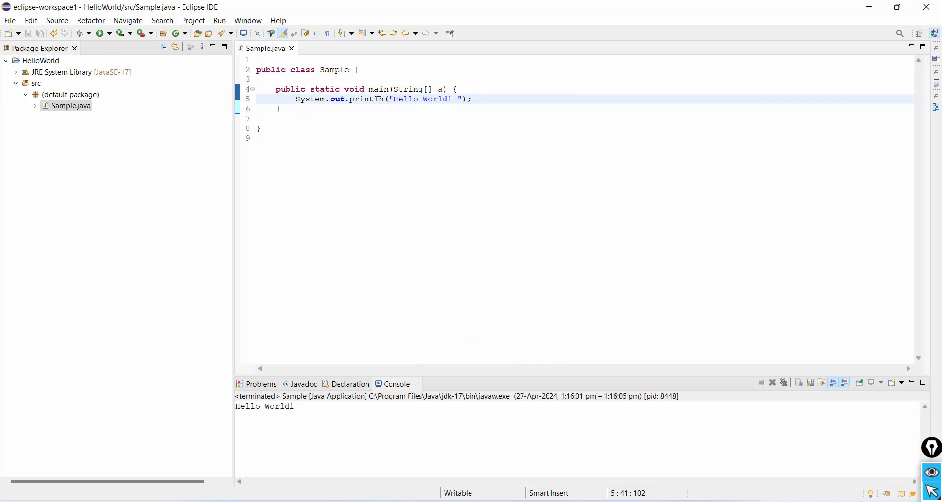
# Replace the 1 in the printed text with 2, making it "Hello World2 ", and rerun the program
pyautogui.press('BackSpace')
pyautogui.write('2')
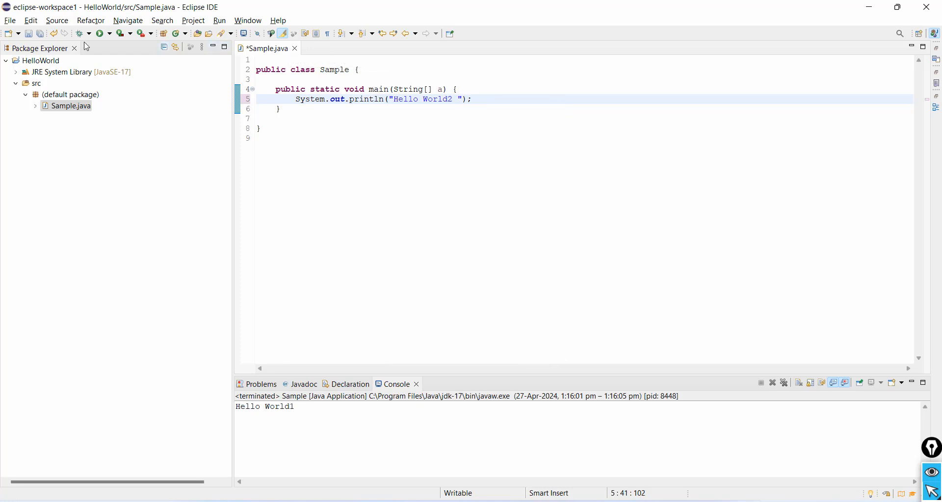
pyautogui.click(101, 35)
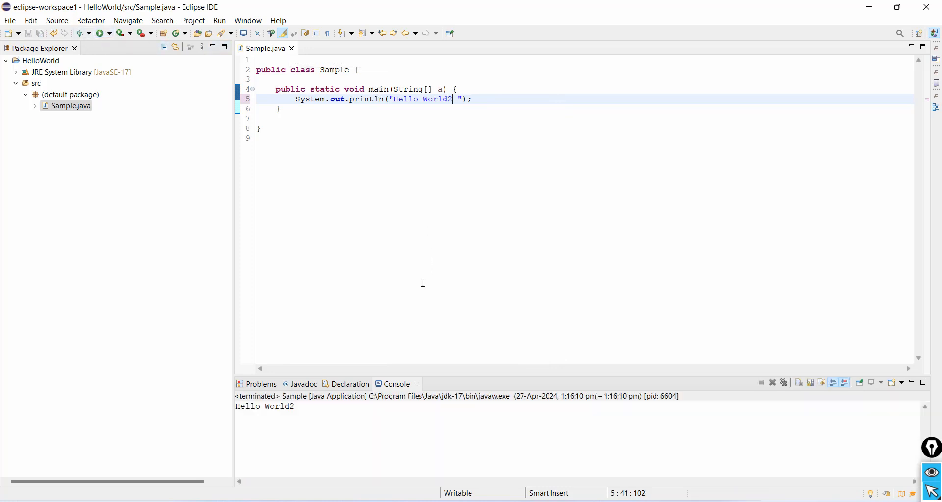